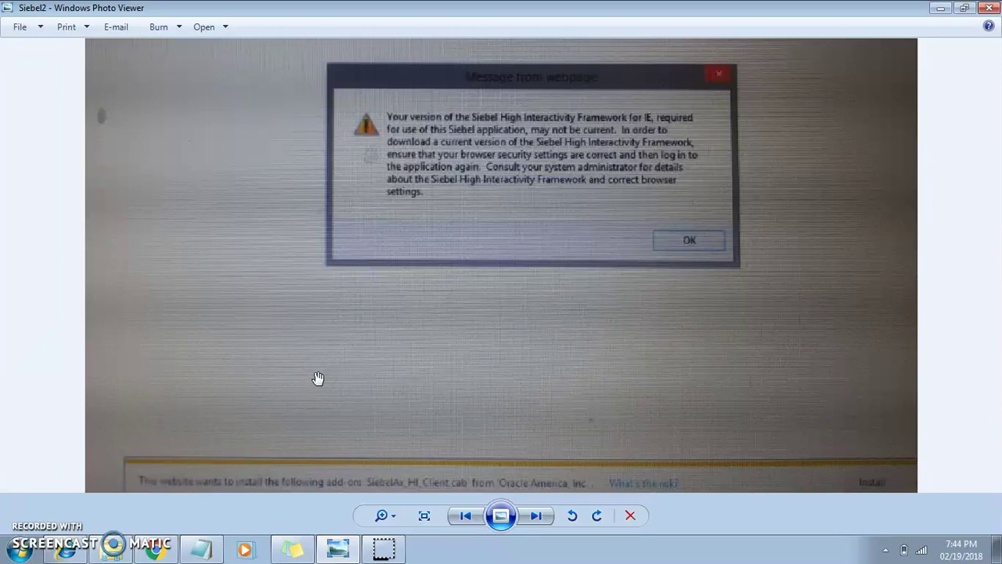
Review the Siebel screenshots and the four-step fix note, then switch to Internet Explorer.
click(467, 516)
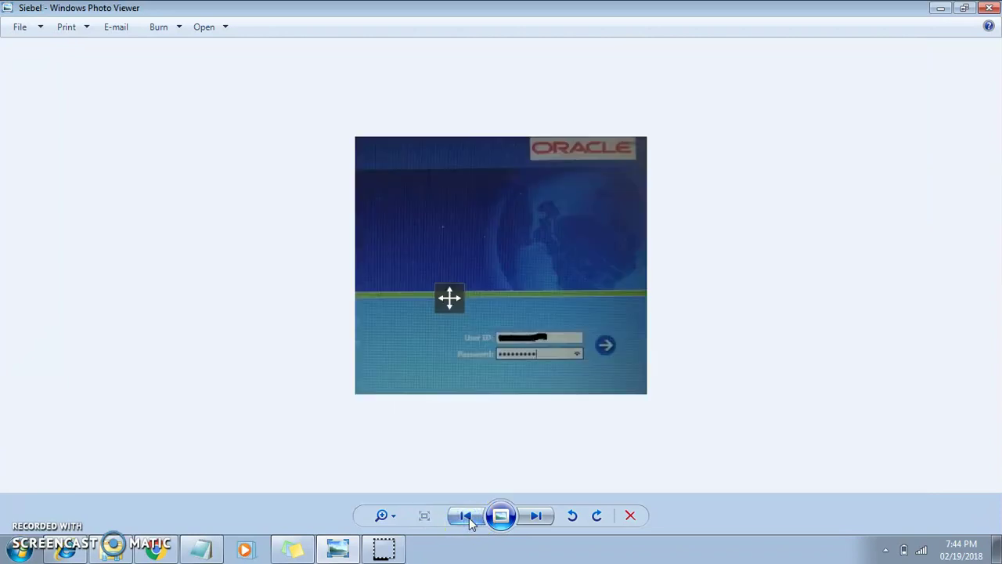
click(535, 517)
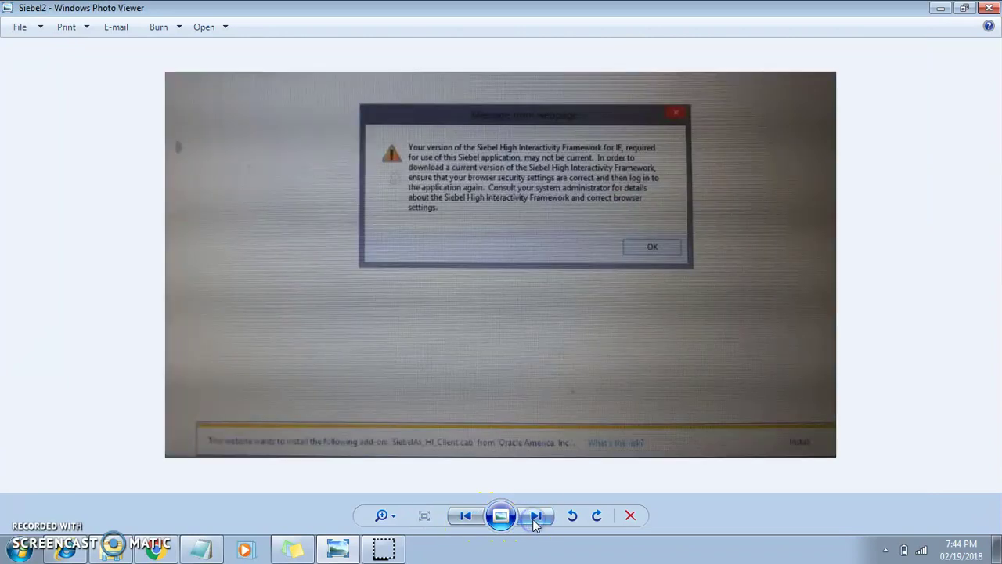
click(202, 548)
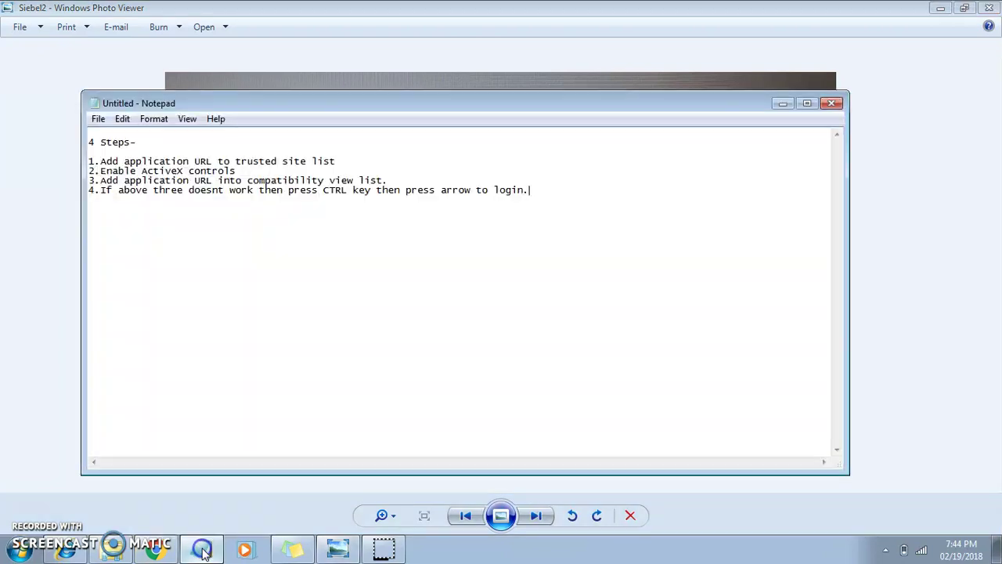
click(266, 268)
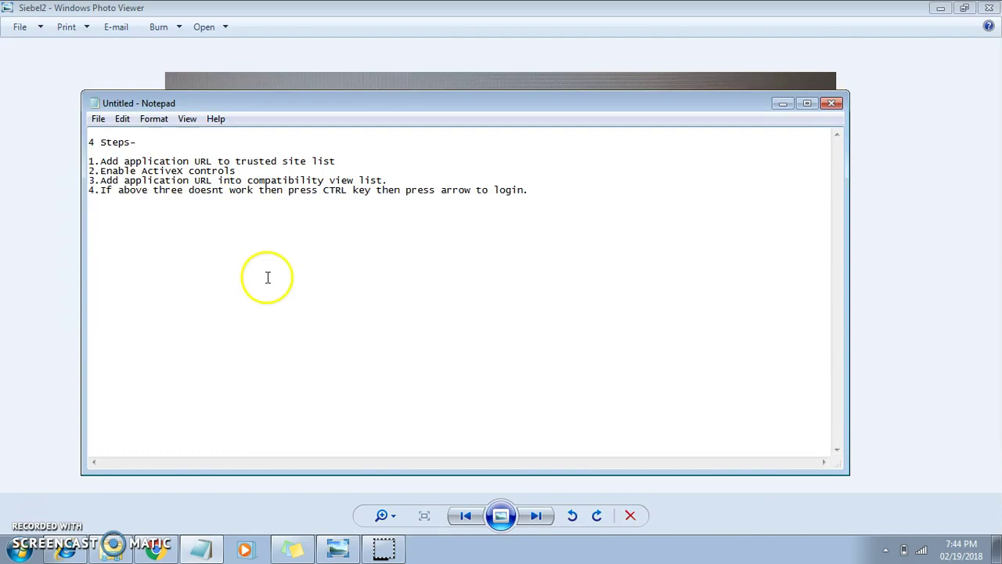
click(72, 552)
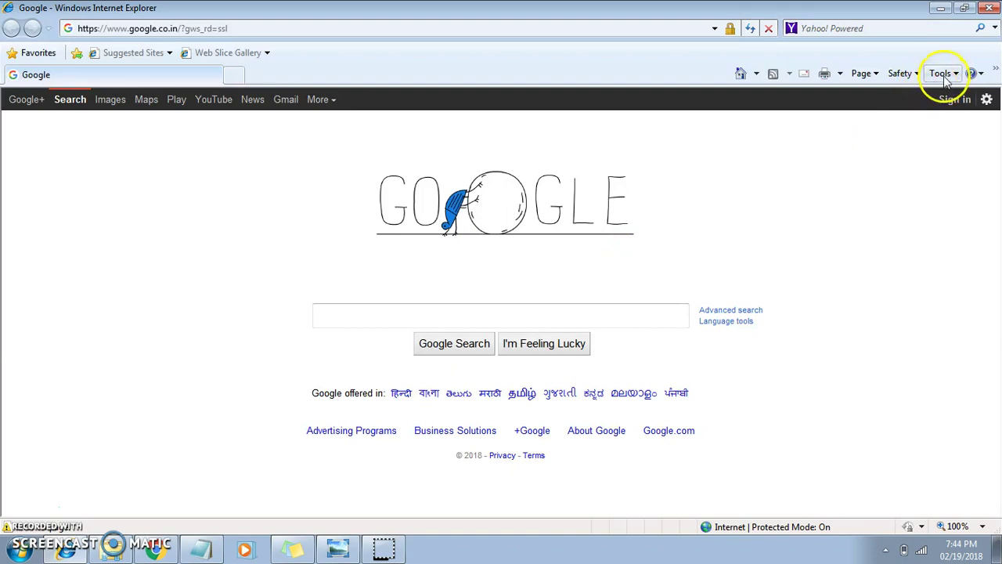
Bring up the Trusted sites zone's website list from Internet Options security settings.
click(940, 73)
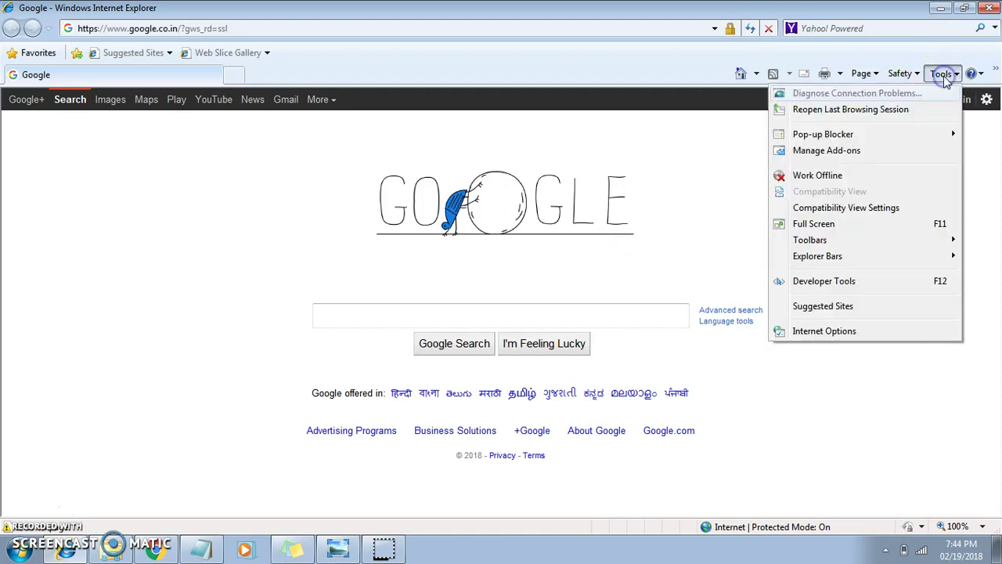
click(855, 332)
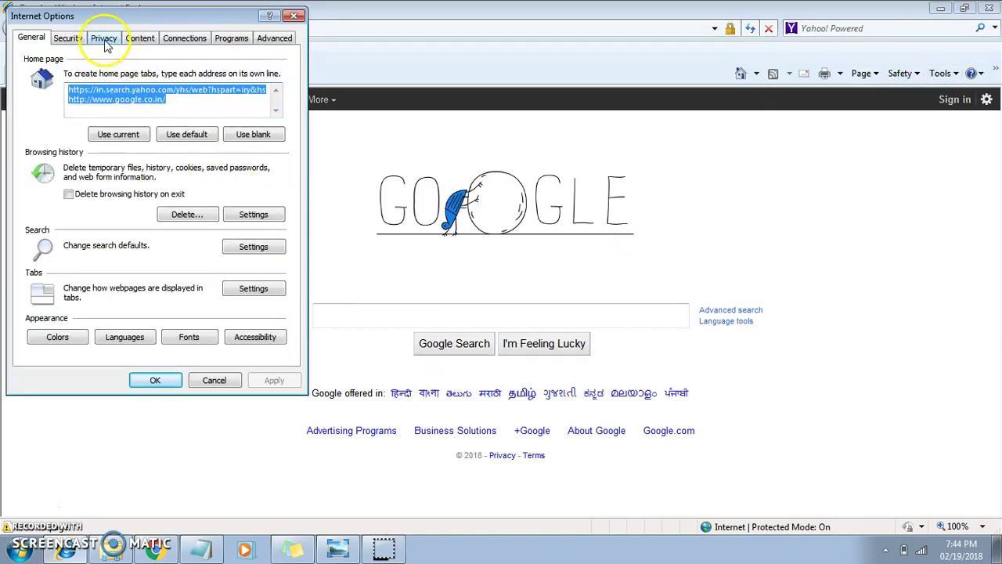
click(68, 38)
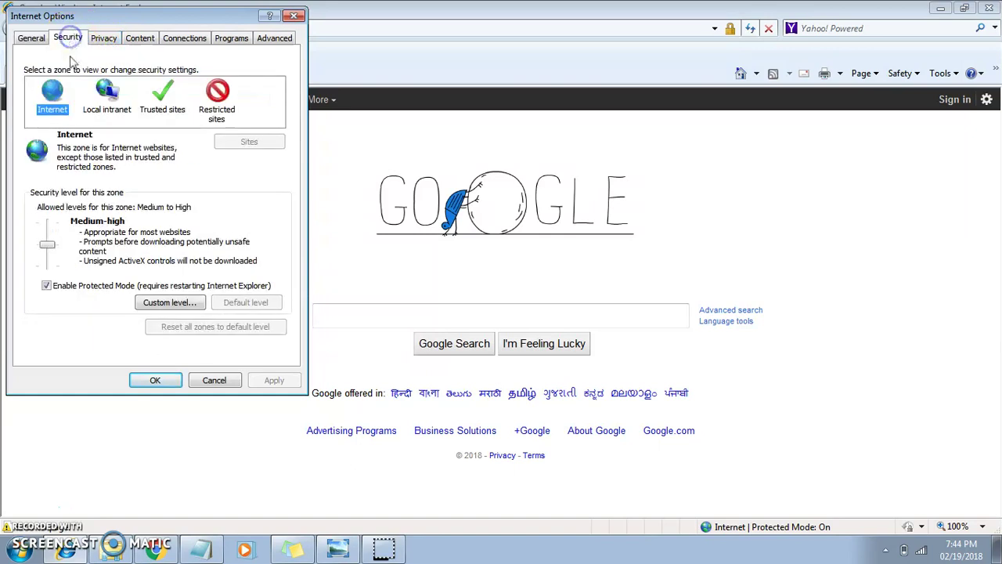
click(161, 94)
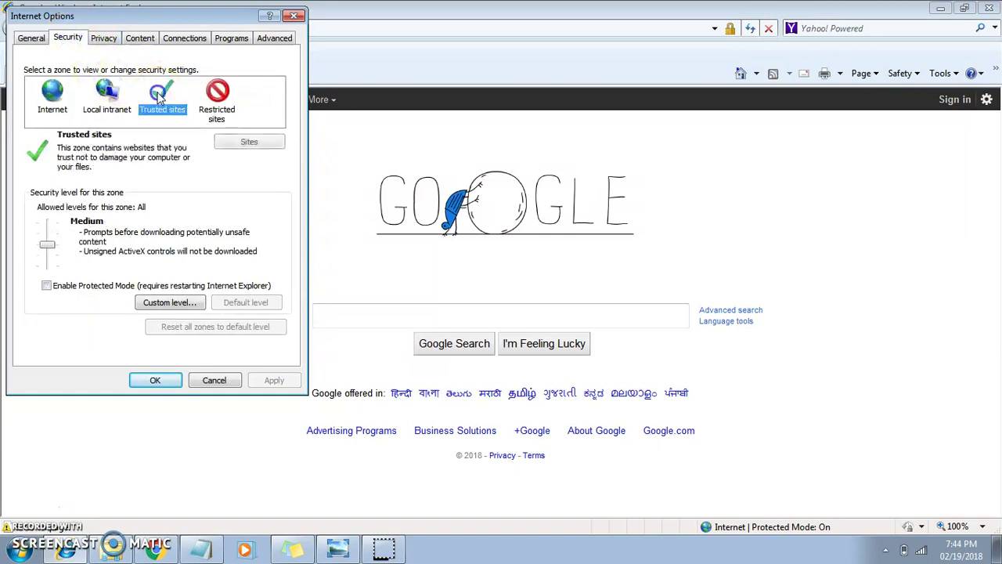
click(247, 142)
double_click(187, 118)
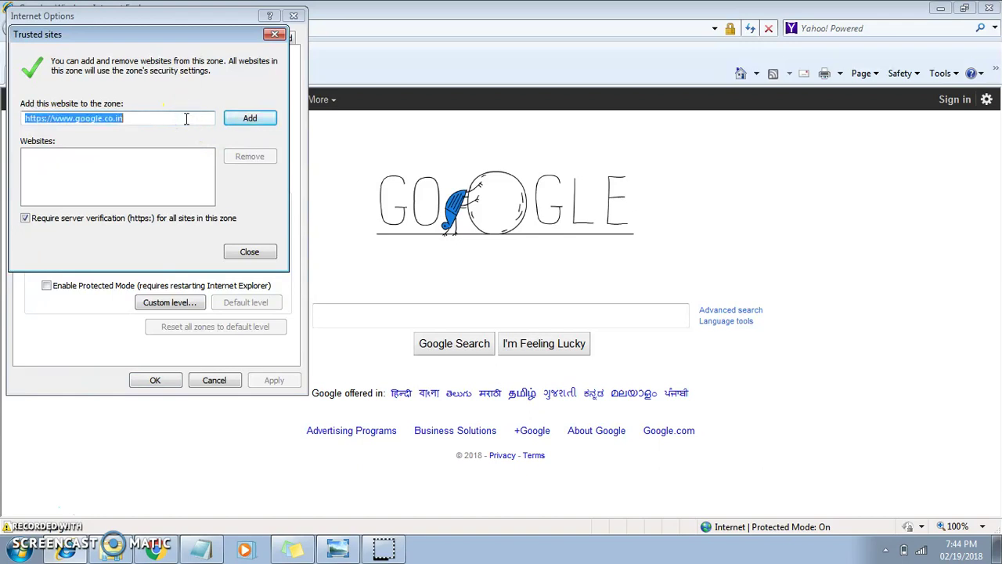
text(http://217.11.61.25)
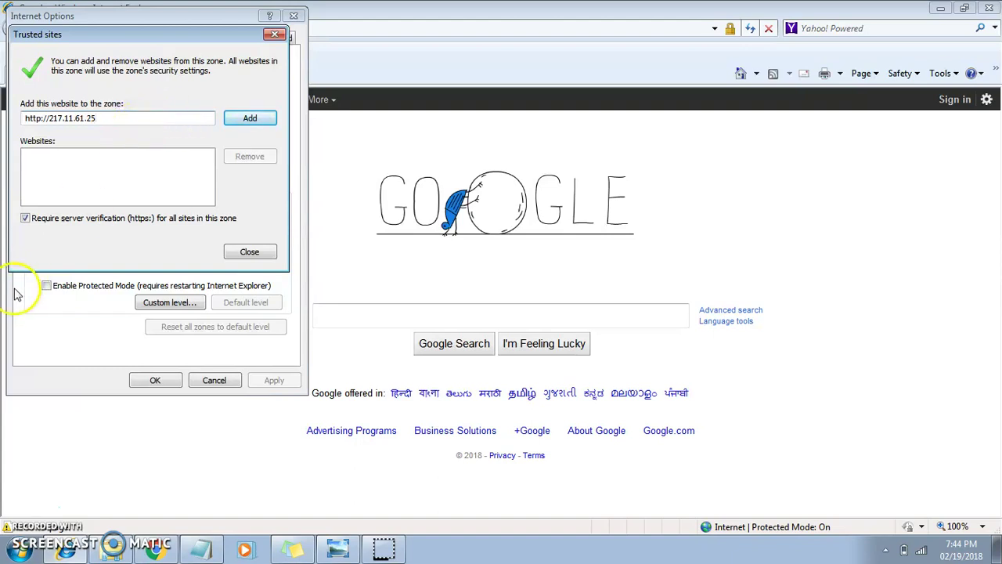
click(26, 219)
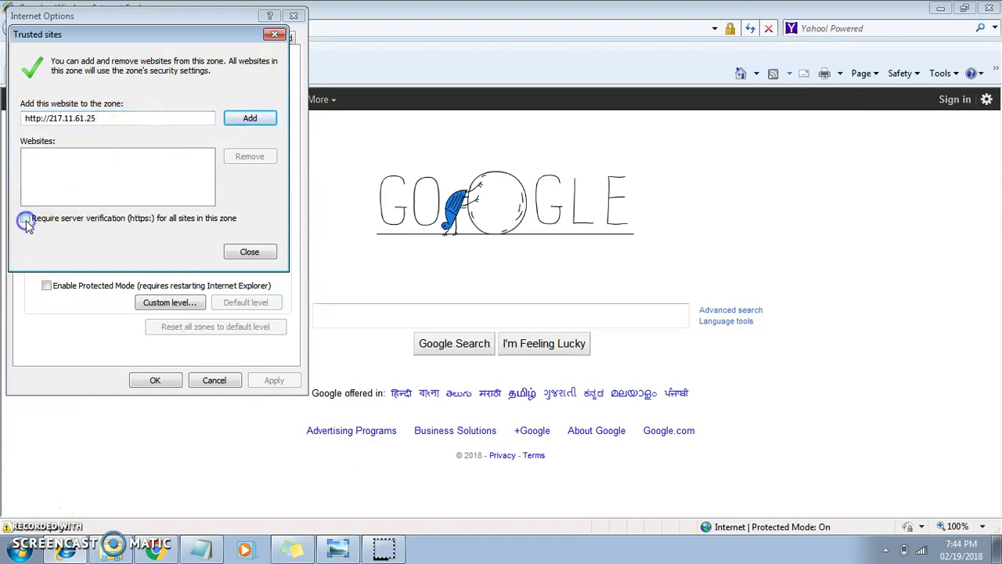
click(249, 118)
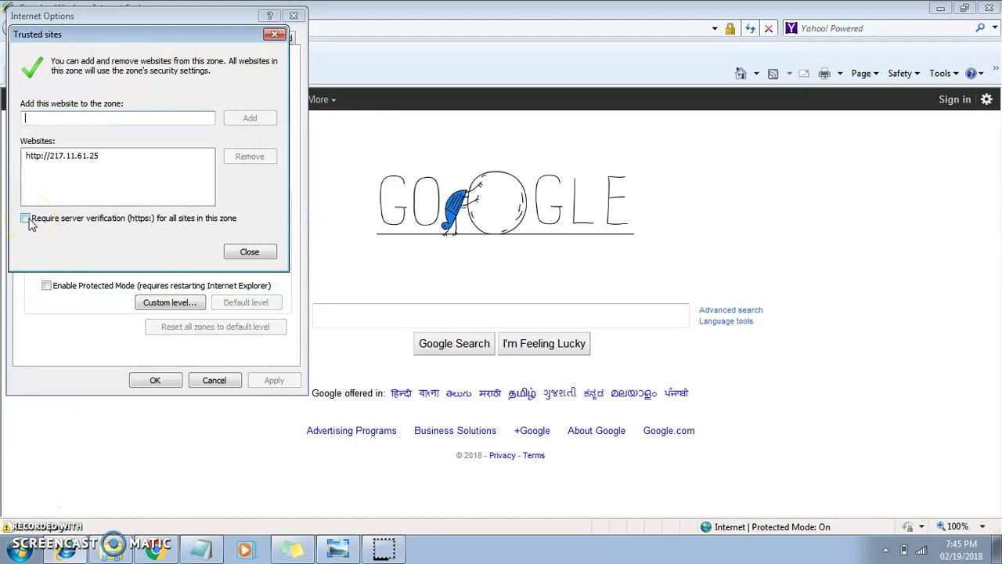
click(52, 159)
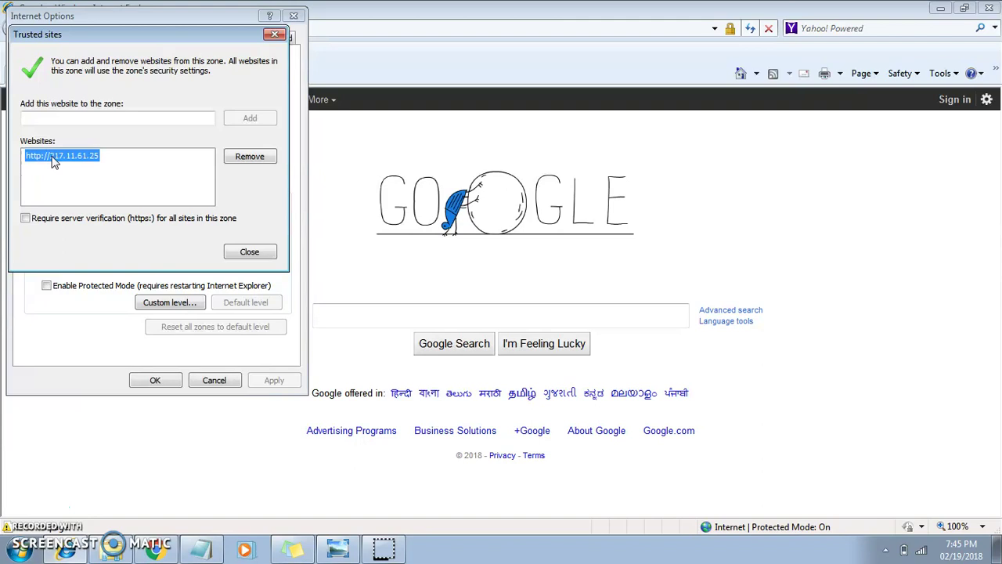
click(248, 253)
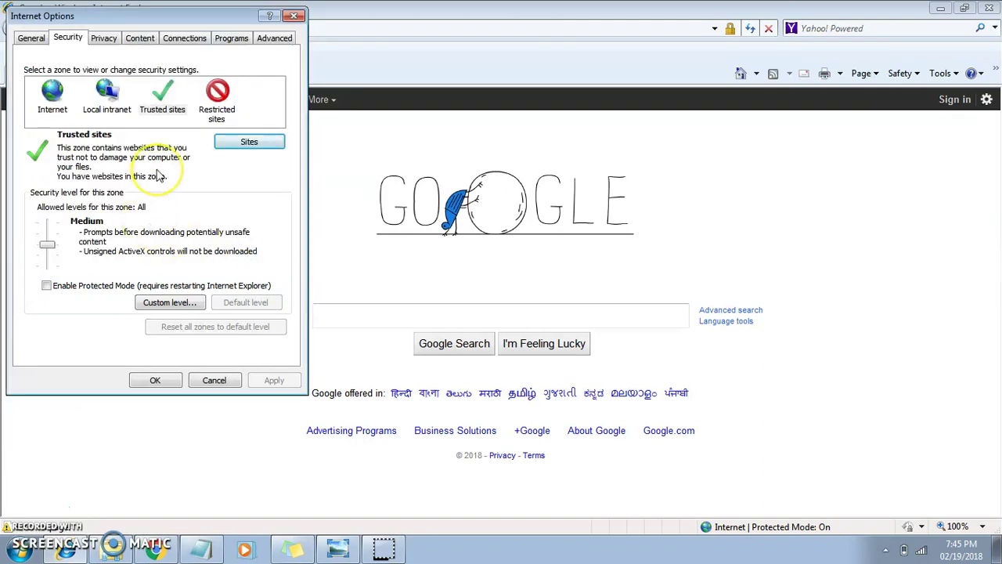
Revisit the ActiveX step in the notes, then show the Internet zone's security options.
click(201, 548)
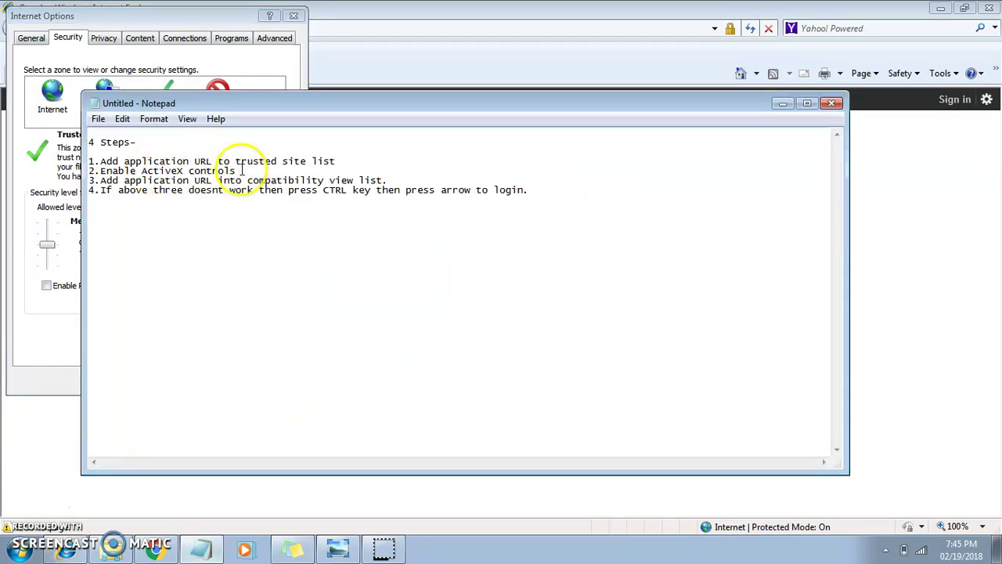
click(122, 19)
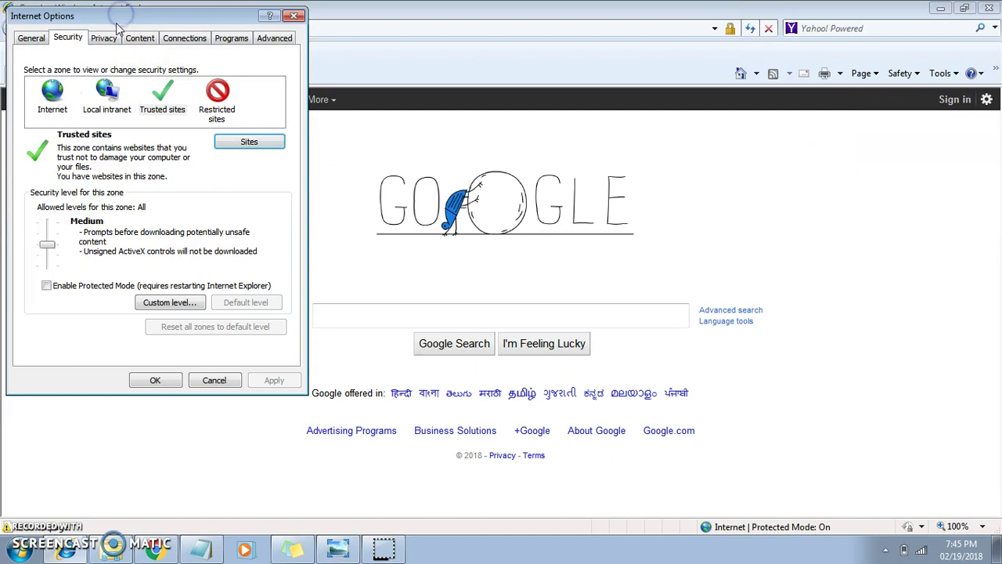
click(52, 90)
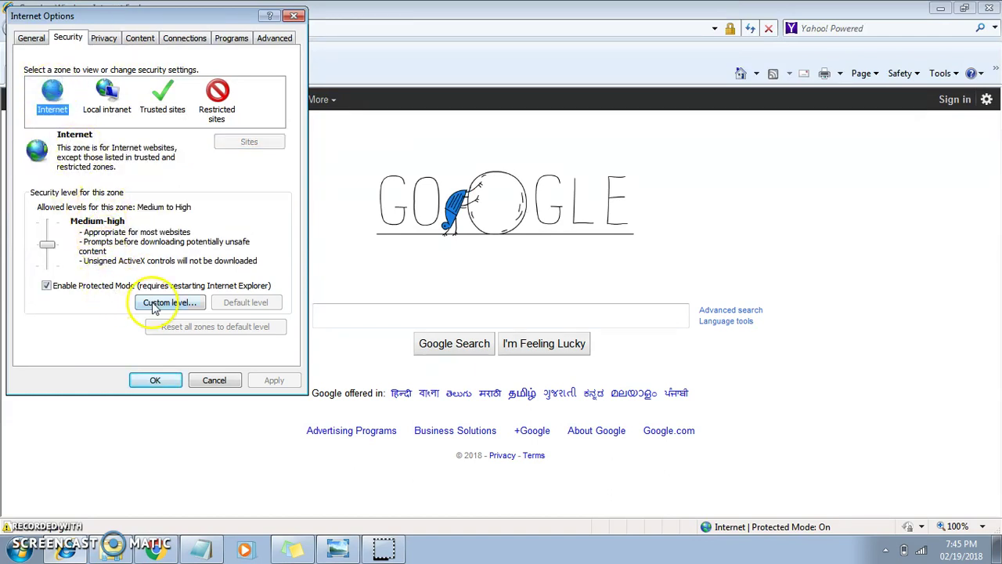
Set 'Allow previously unused ActiveX controls' to Enable for the Internet zone and save.
click(154, 302)
click(281, 247)
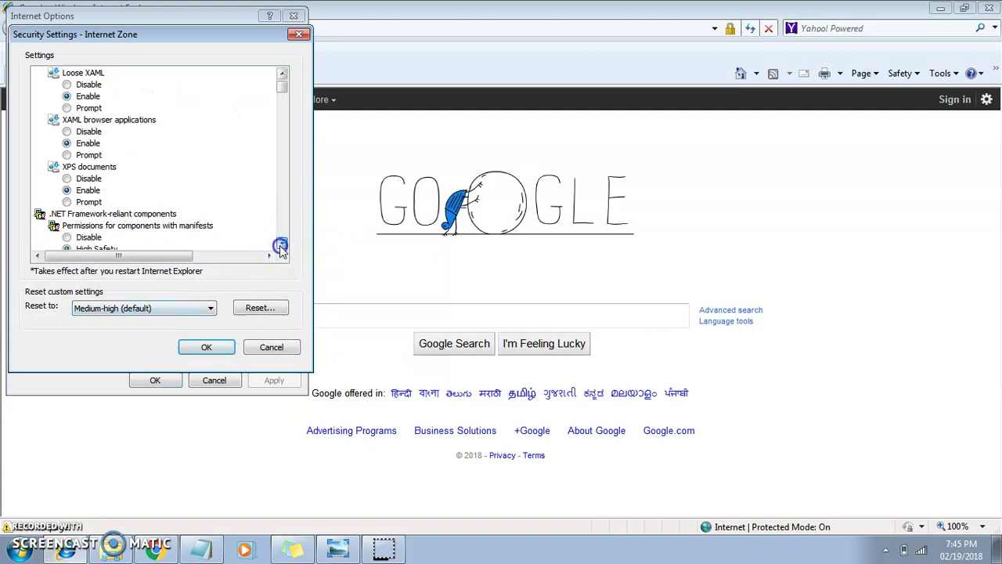
click(280, 247)
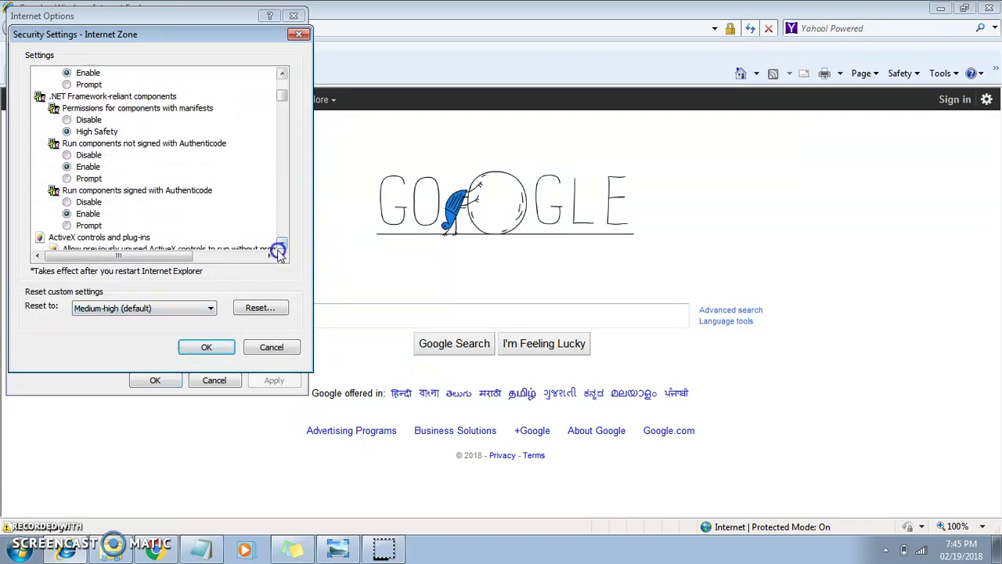
click(282, 244)
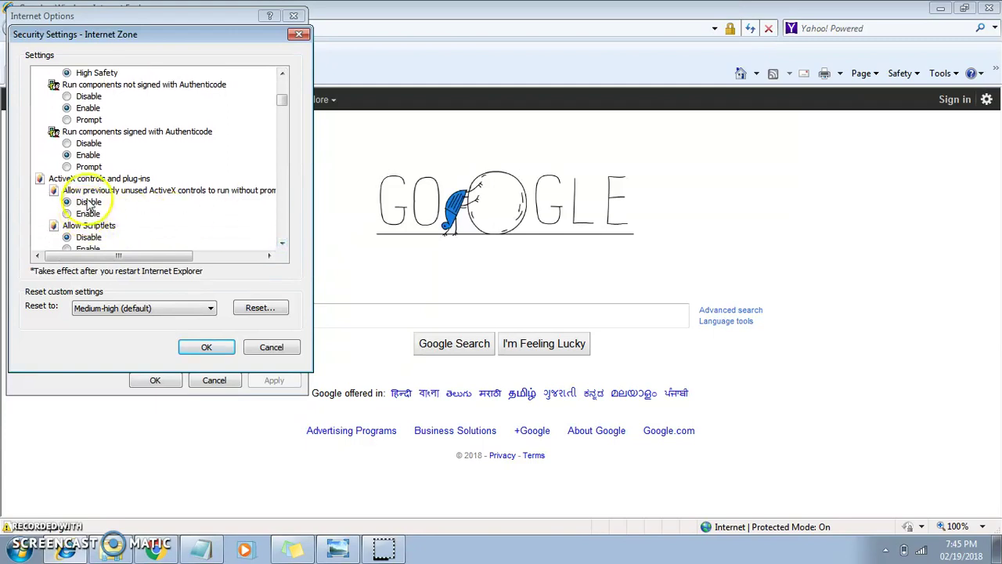
click(67, 215)
click(207, 348)
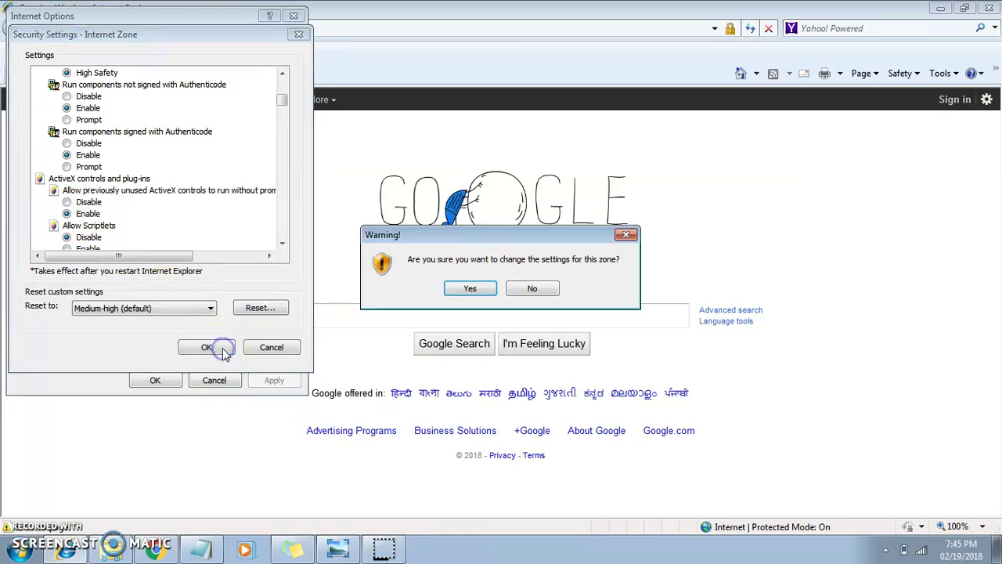
click(468, 289)
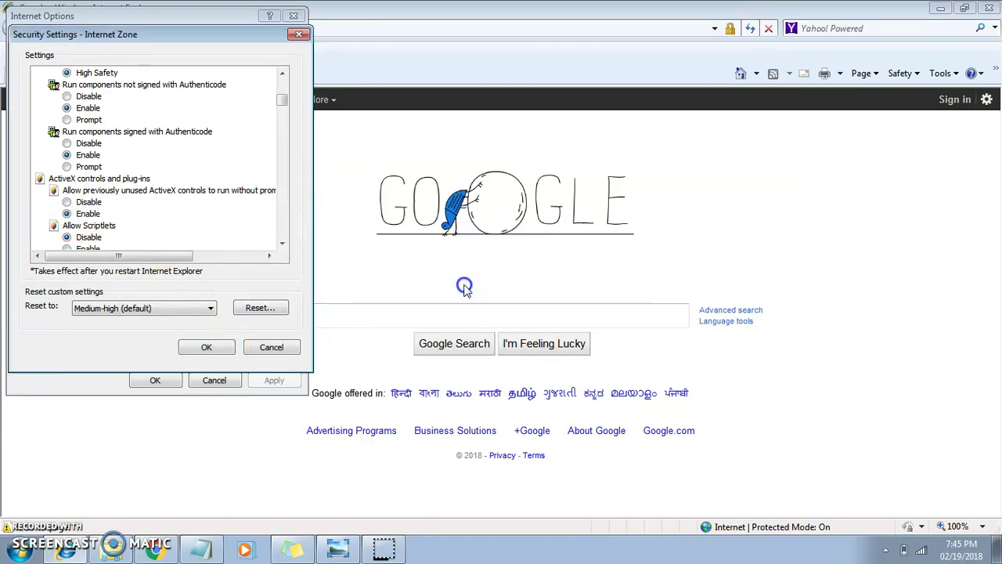
click(155, 380)
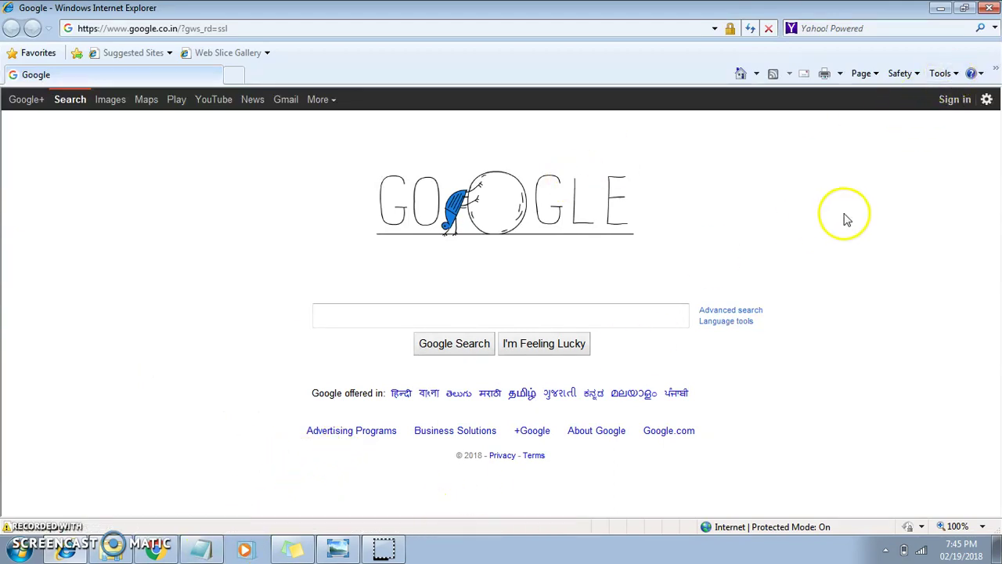
click(951, 74)
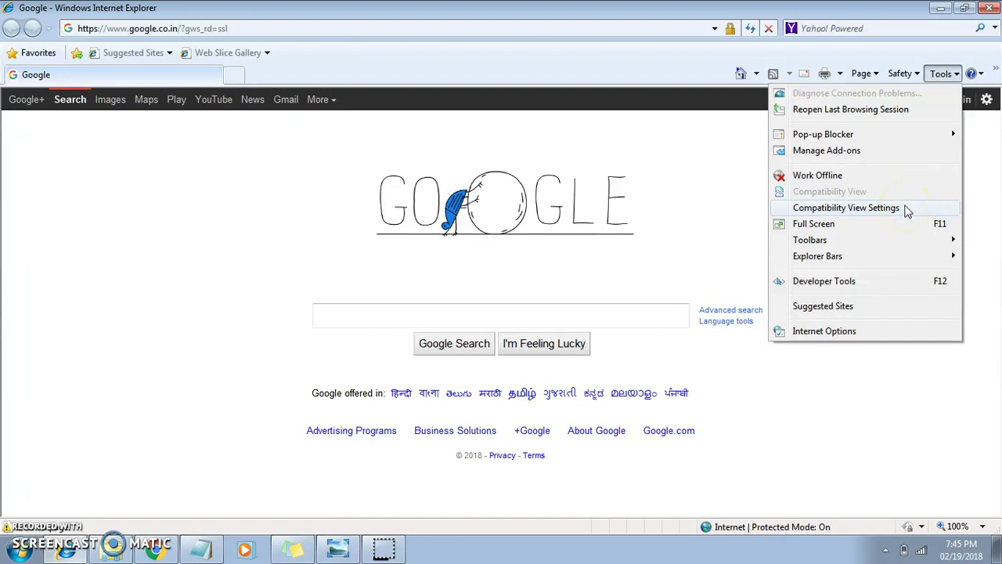
click(906, 208)
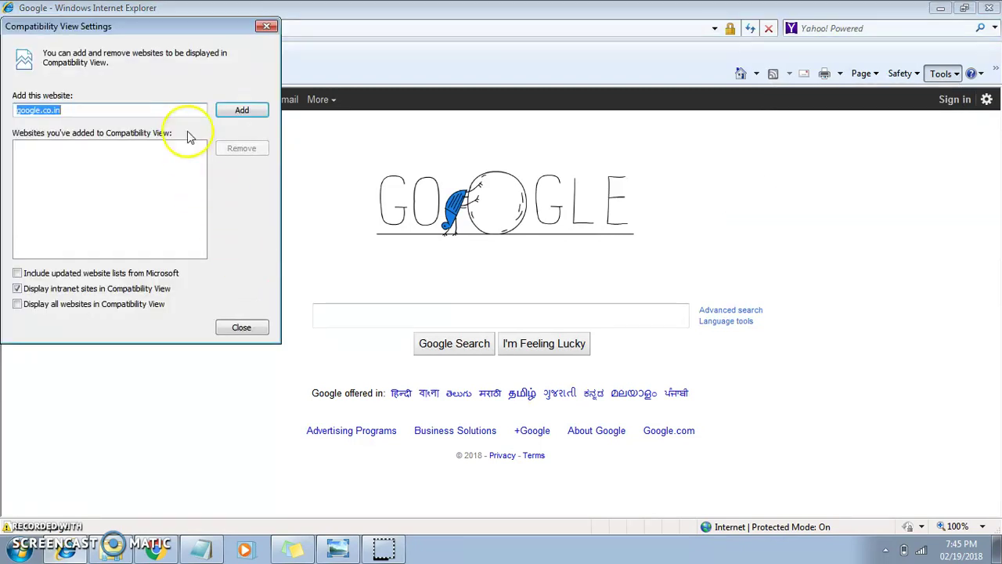
text(http://217.11.61.25)
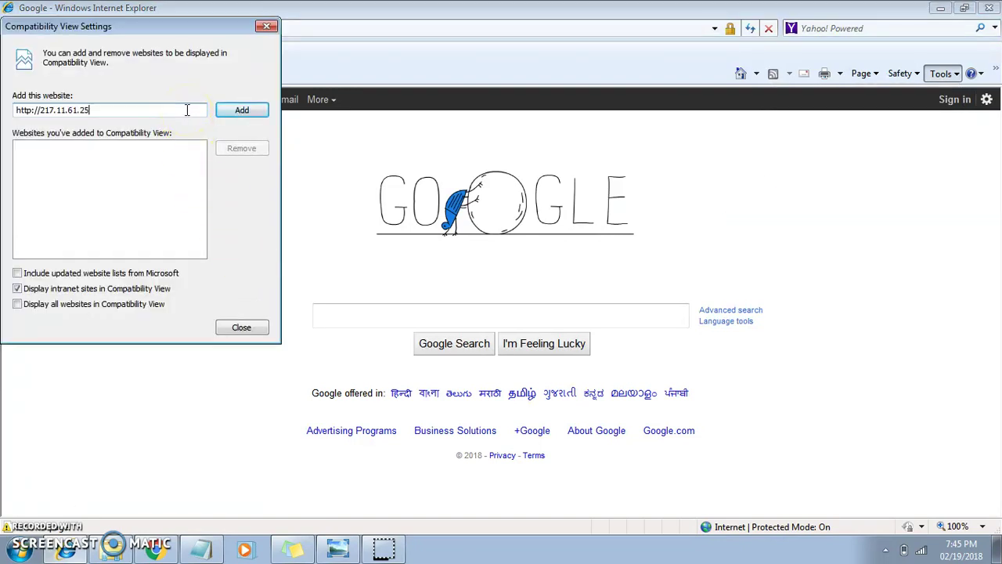
click(244, 110)
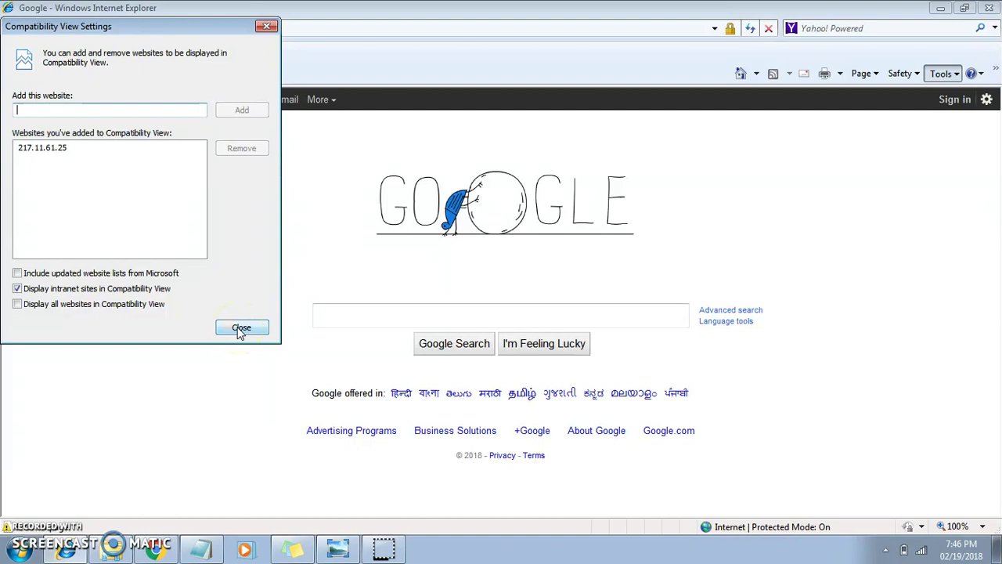
click(241, 330)
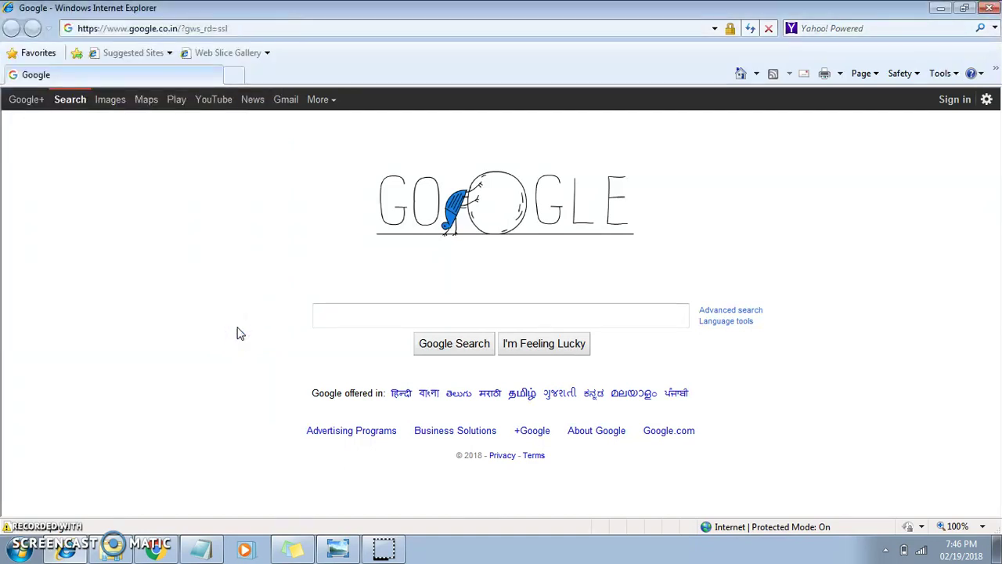
click(202, 551)
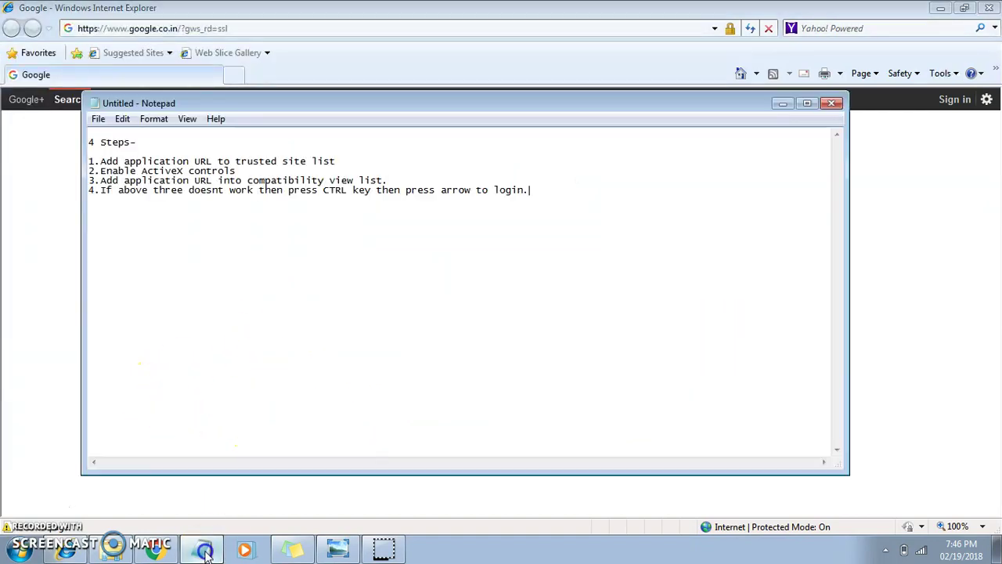
click(289, 233)
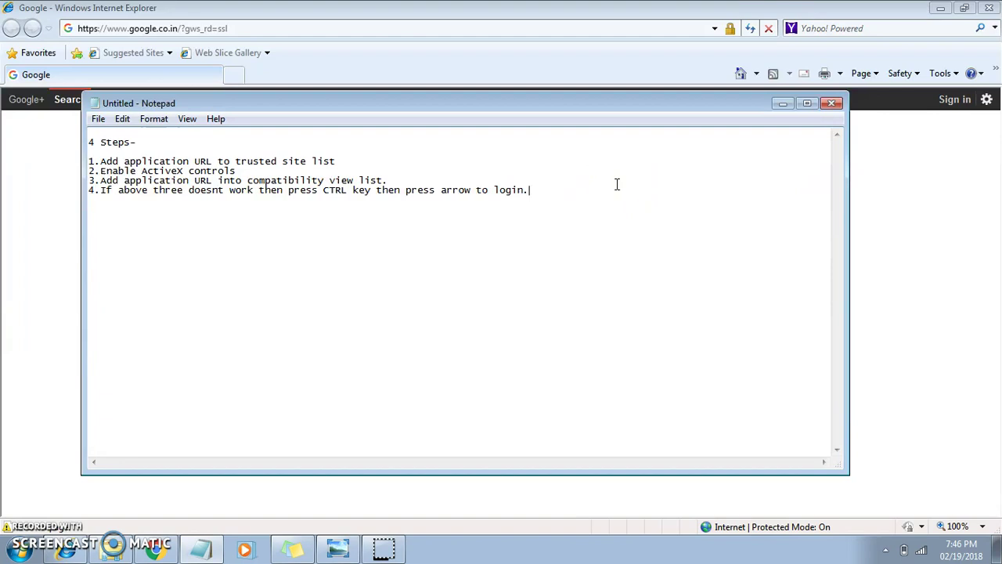
click(782, 104)
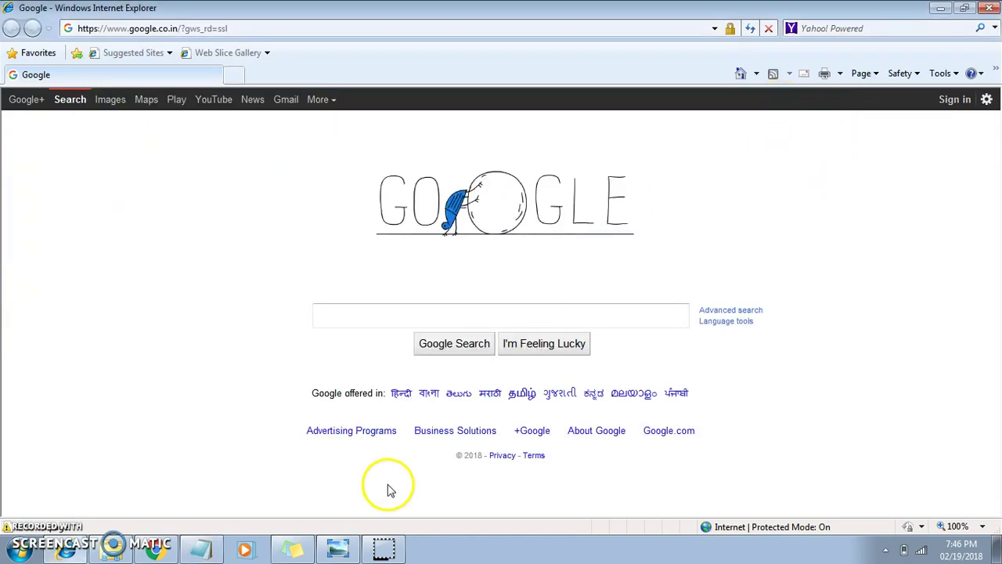
click(344, 550)
Restore the Siebel login screenshot in Photo Viewer and point out the login arrow.
click(466, 516)
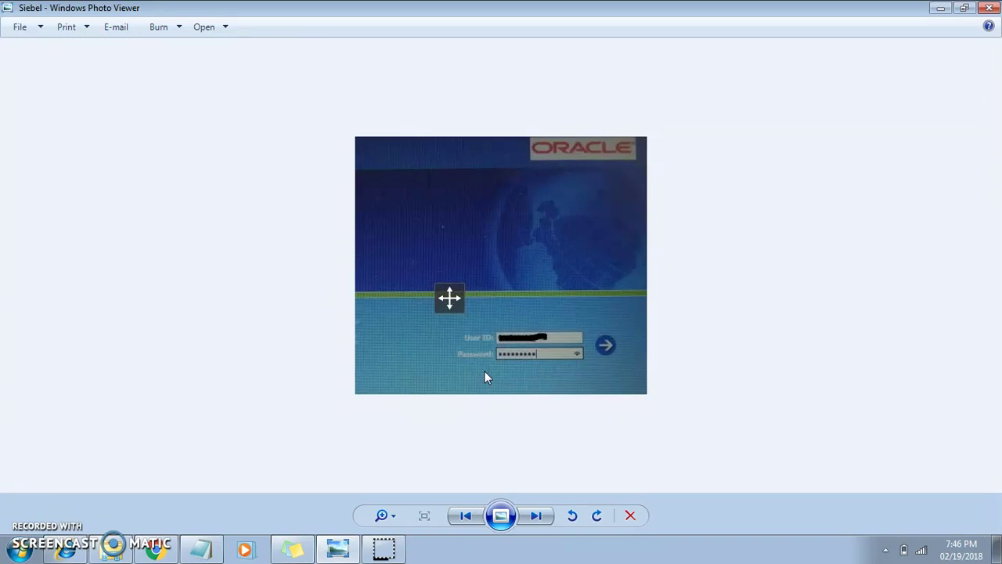
click(605, 346)
click(345, 466)
click(362, 458)
click(33, 511)
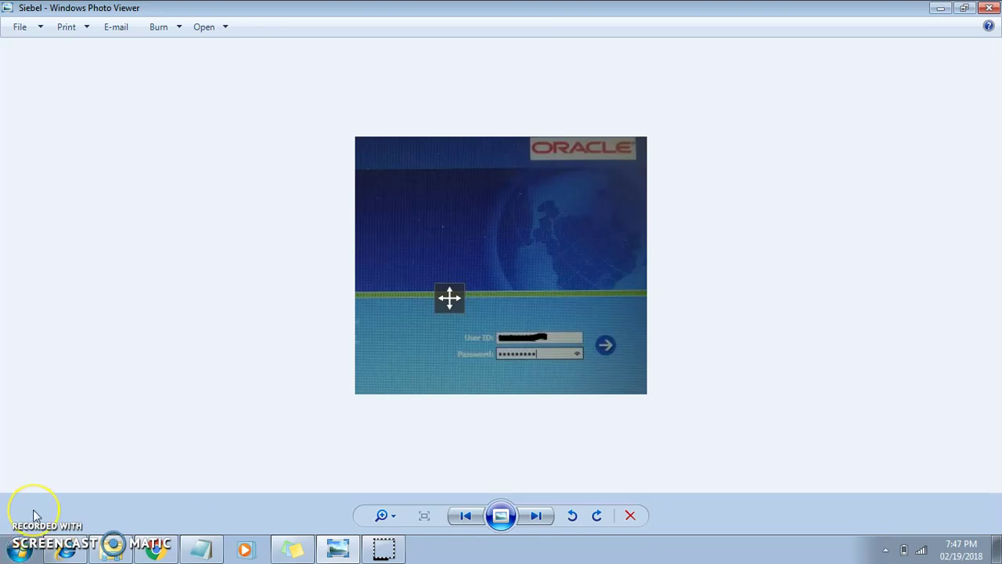